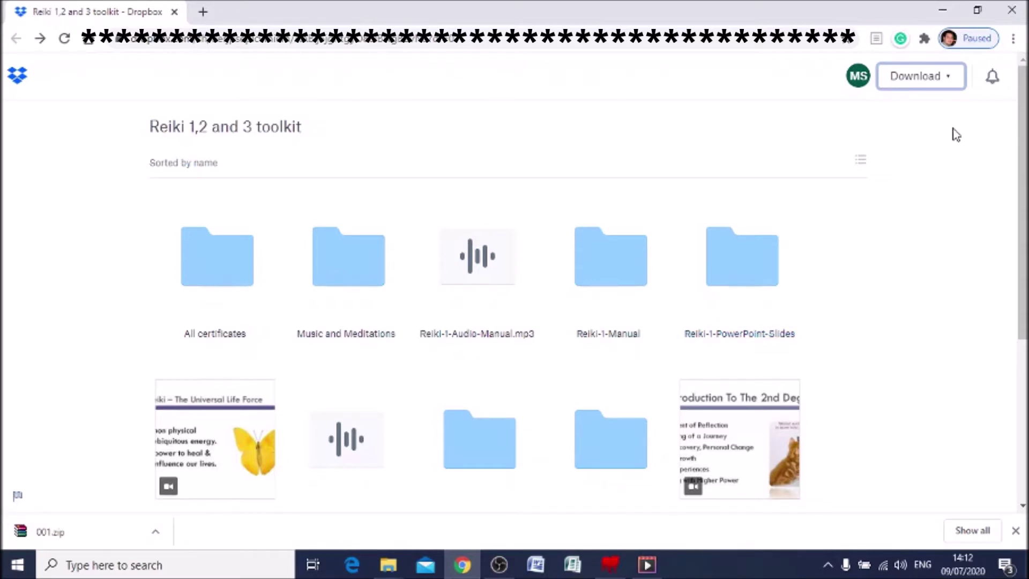
click(951, 79)
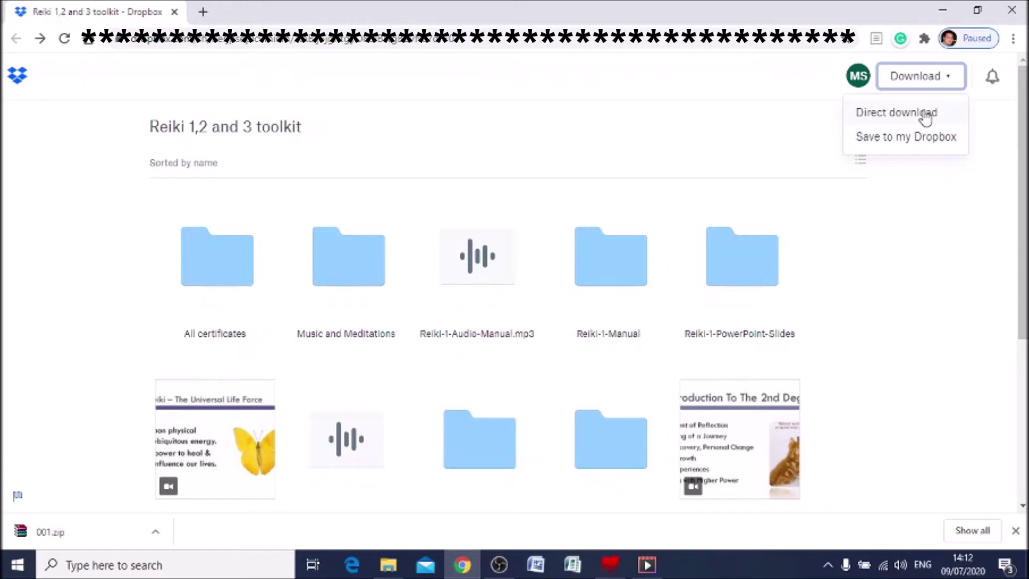
click(950, 325)
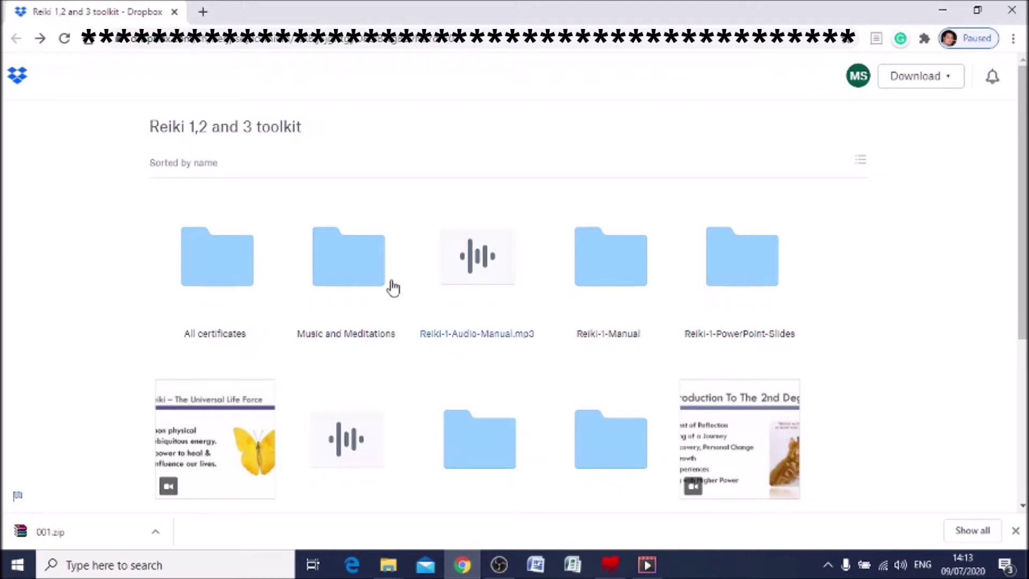
click(207, 285)
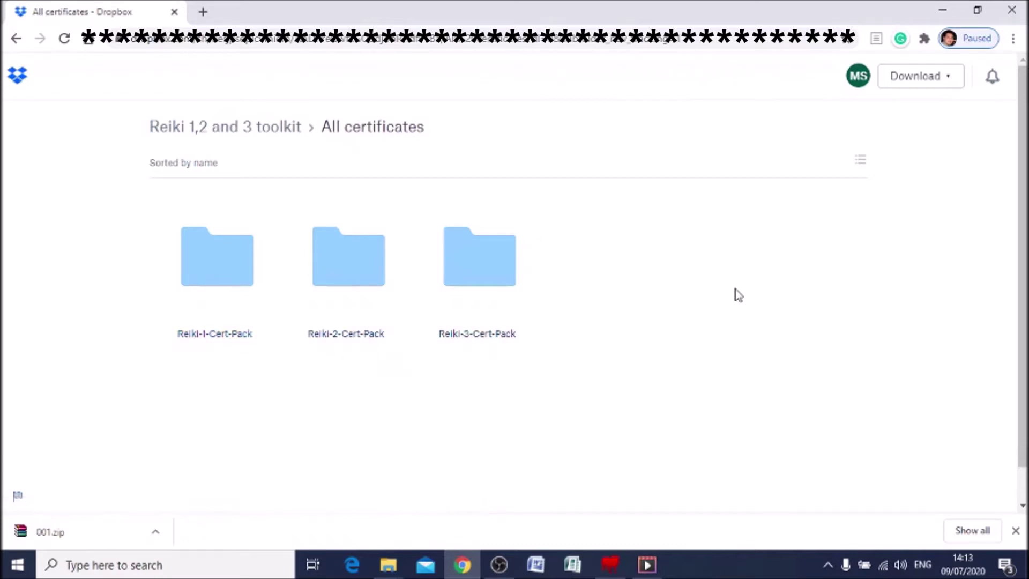
Open Reiki-1-Cert-Pack, then its folder 001 of Reiki 1 certificate templates
click(209, 274)
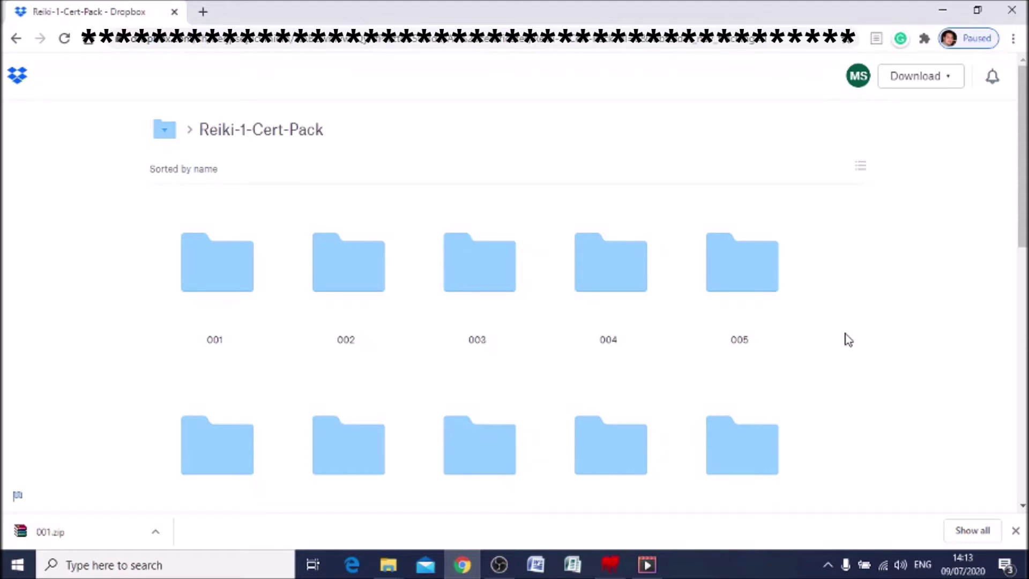
scroll(594, 293, down, 4)
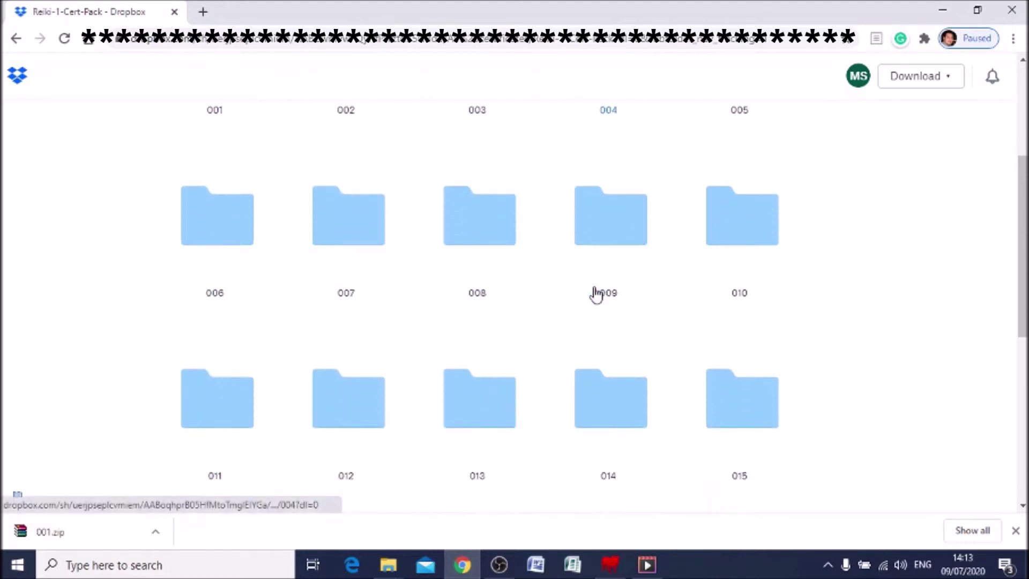
scroll(595, 294, down, 7)
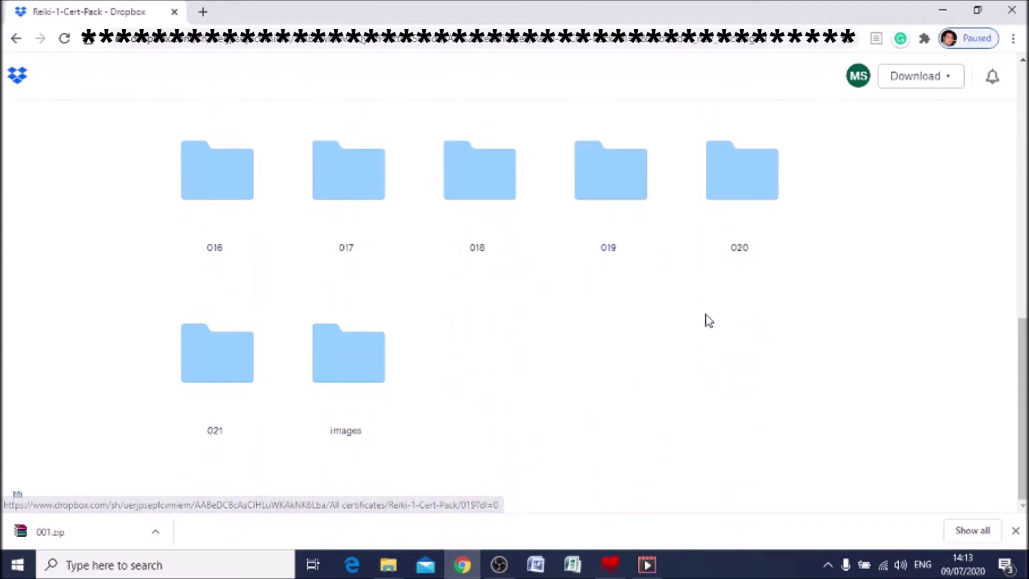
scroll(708, 320, up, 10)
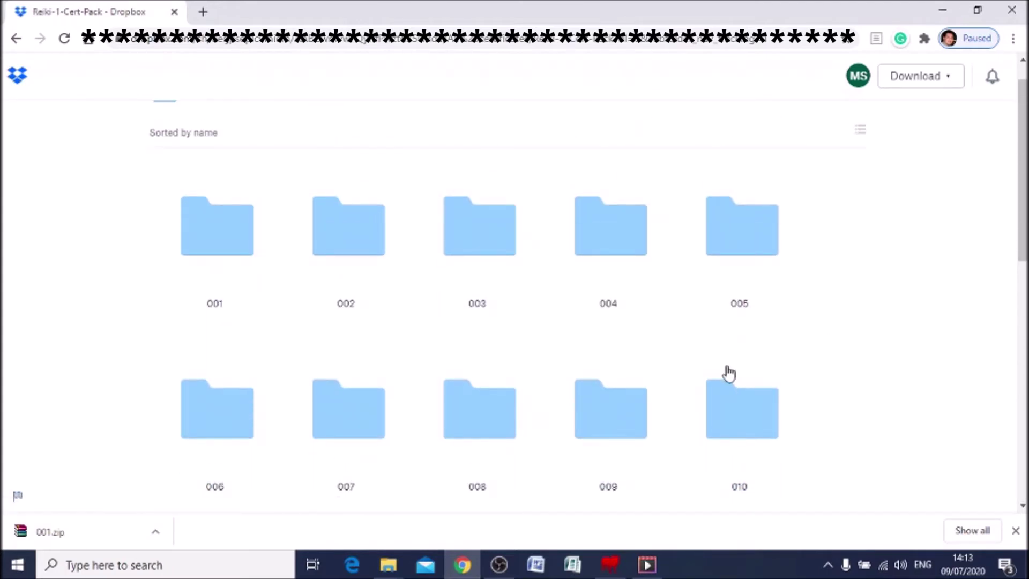
click(212, 249)
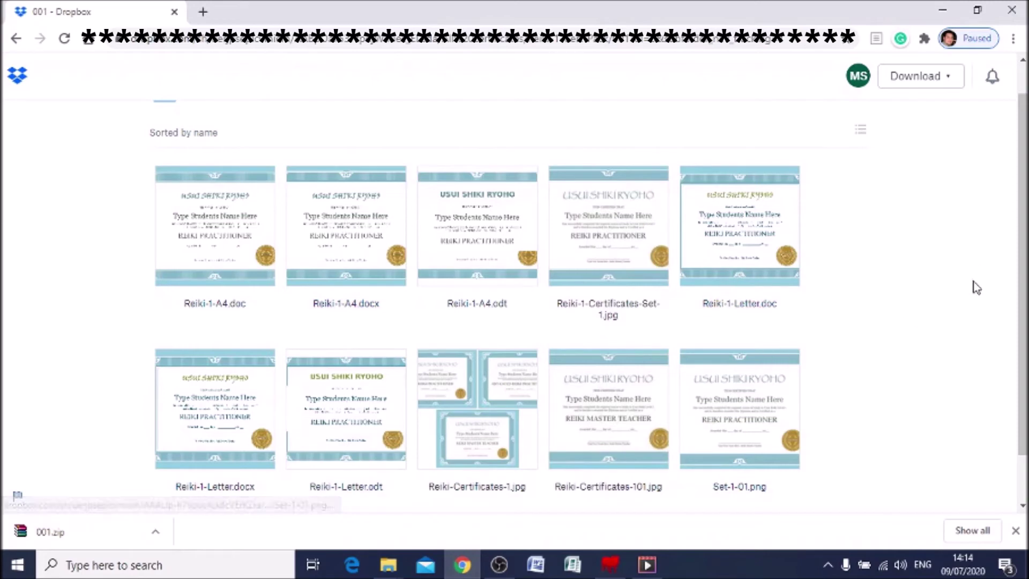
Direct-download folder 001 as 001.zip, then minimize the browser
click(951, 82)
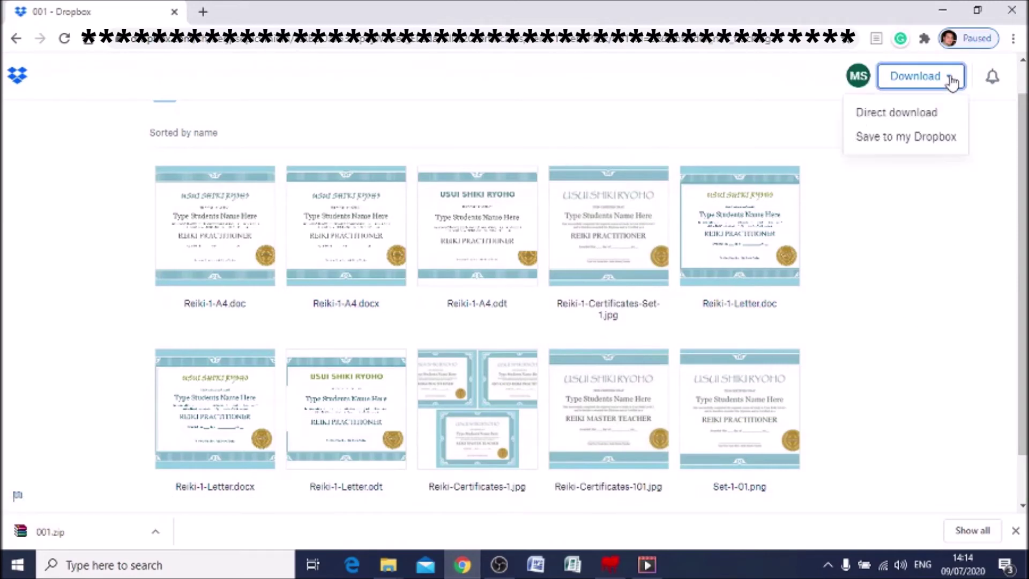
click(907, 114)
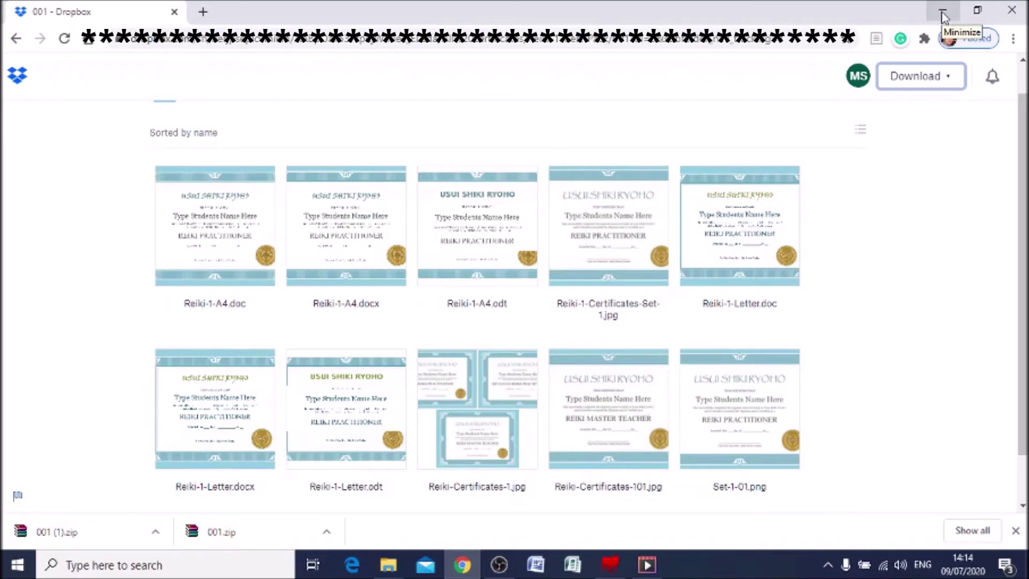
click(942, 12)
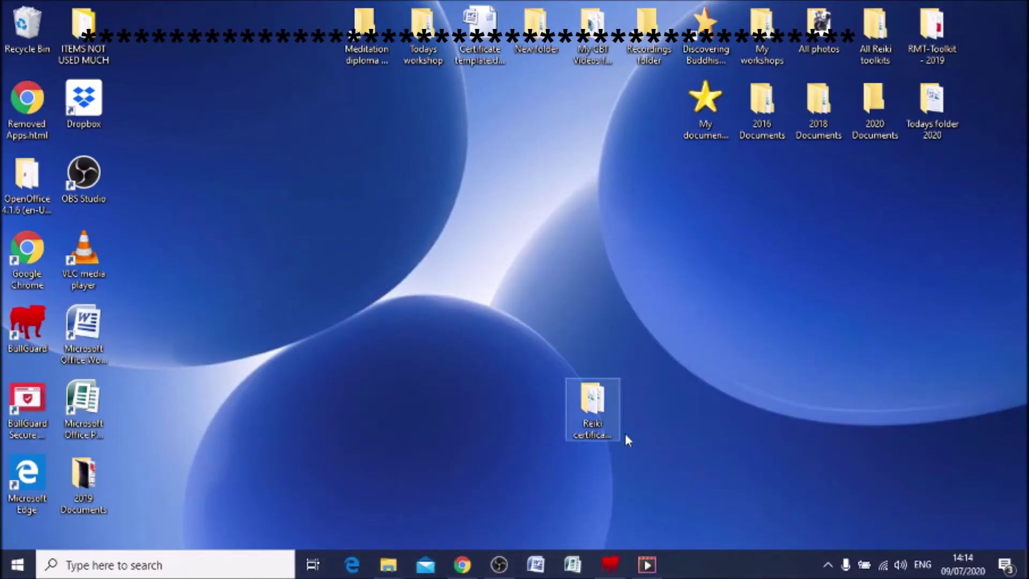
Move the Reiki certificate templates folder to the desktop centre, open it and choose Reiki-1-A4.docx
drag(596, 402, 482, 251)
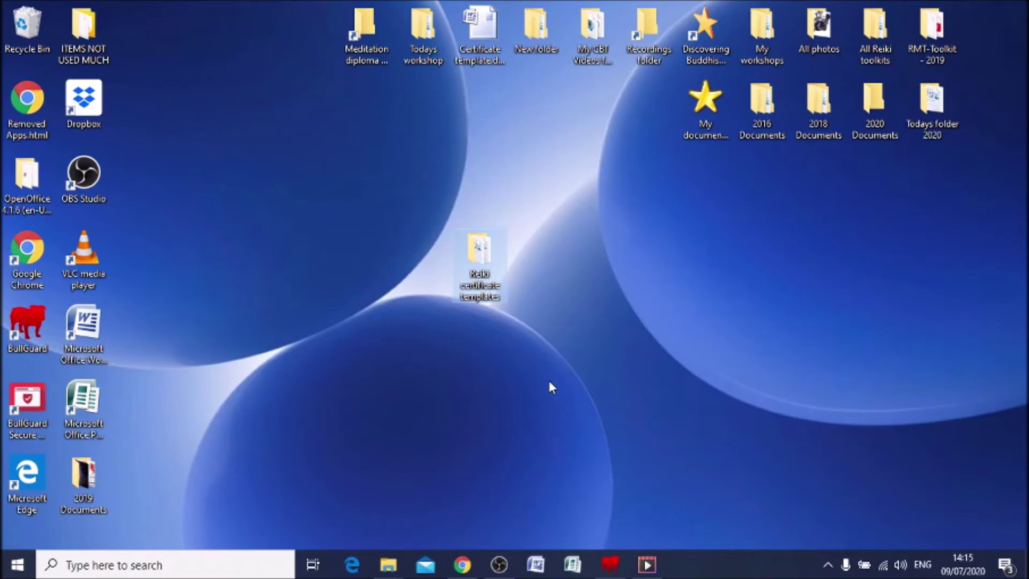
double_click(482, 259)
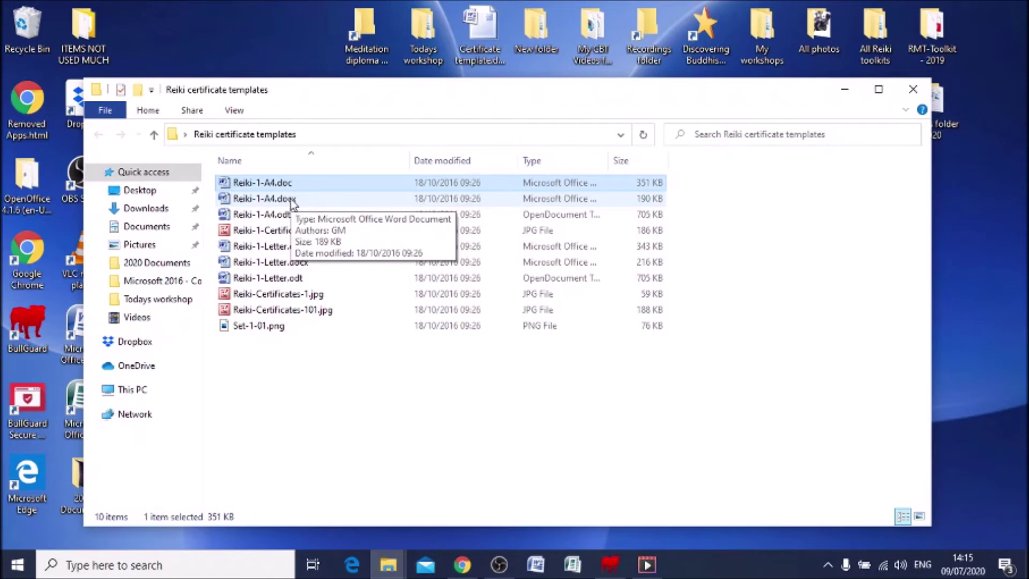
click(292, 199)
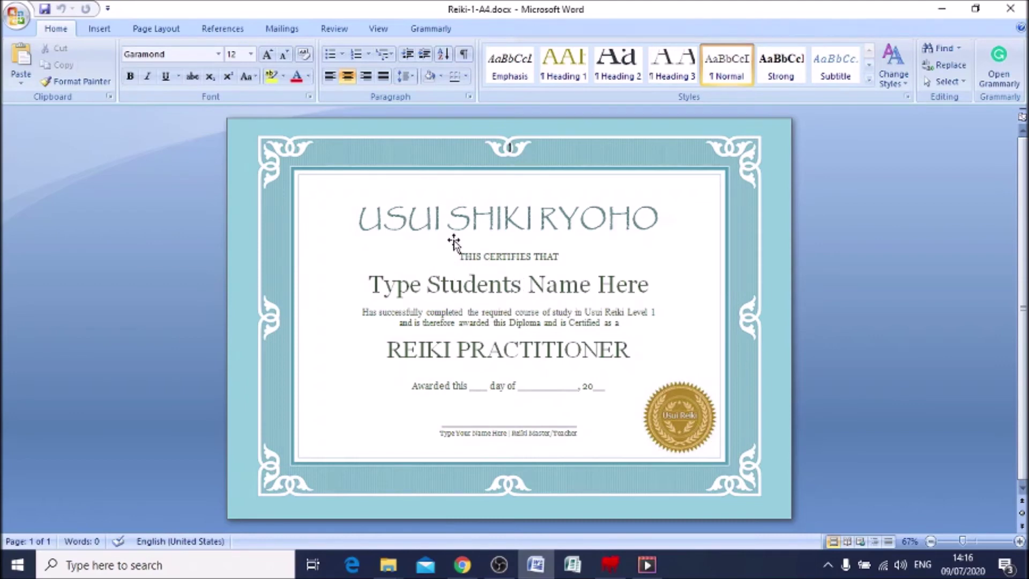
Insert a space between SHIKI and RYOHO, then trim the student-name placeholder to 'Type'
click(448, 221)
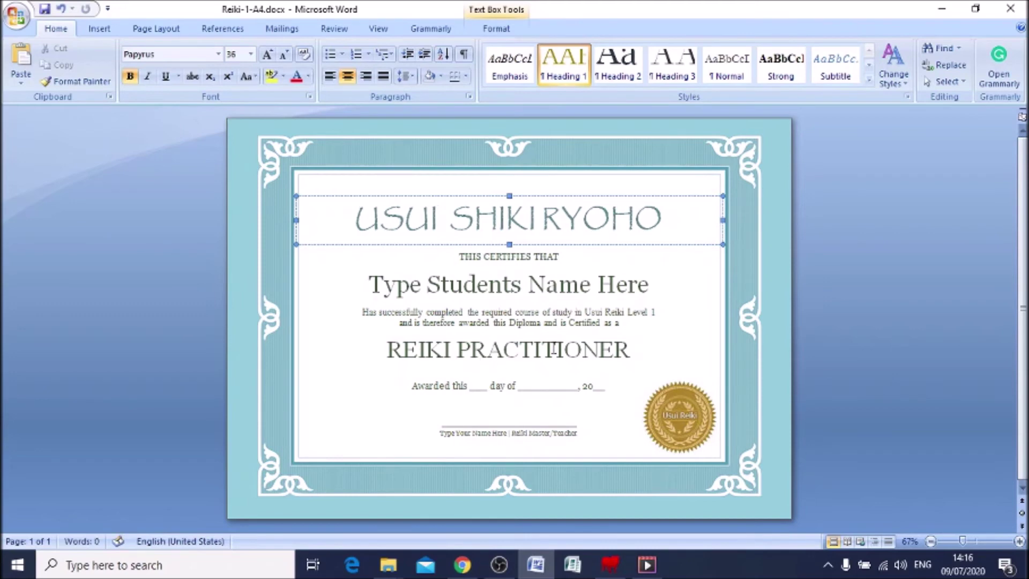
click(543, 222)
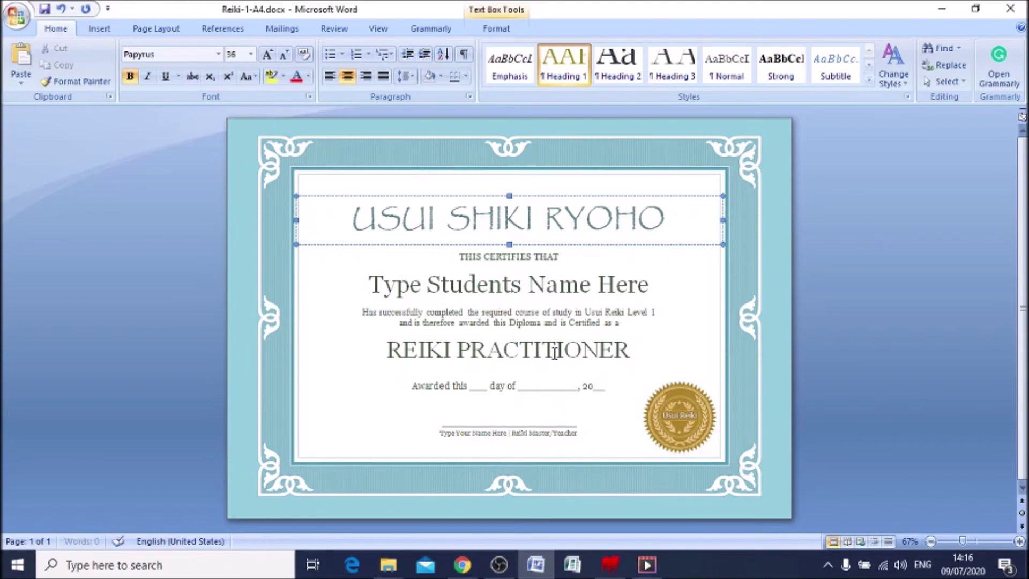
click(641, 290)
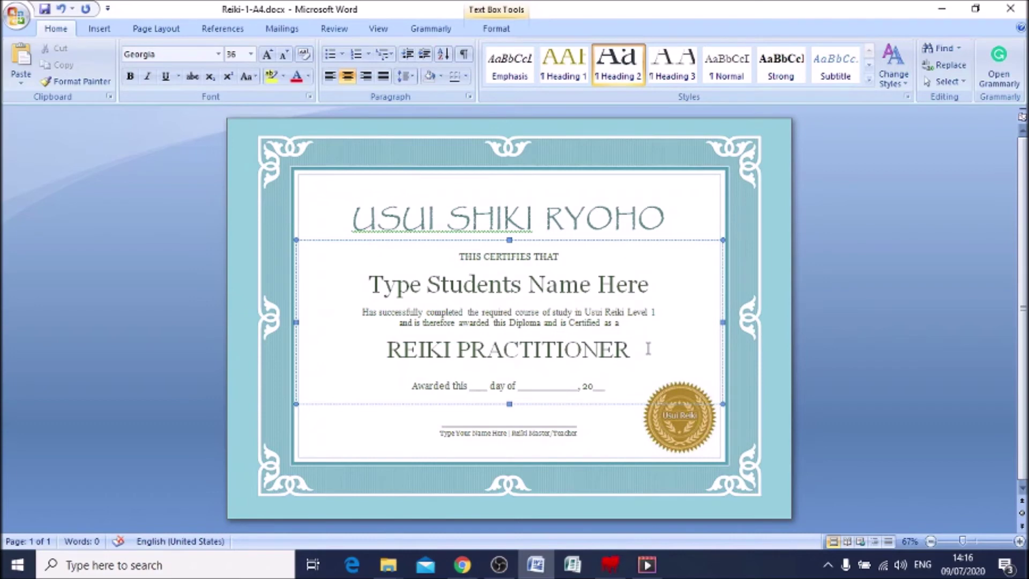
key(BackSpace)
key(BackSpace)
key(BackSpace)
key(BackSpace)
key(BackSpace)
key(BackSpace)
key(BackSpace)
key(BackSpace)
key(BackSpace)
key(BackSpace)
Replace the name placeholder with the student's full name and enter day 09
key(BackSpace)
key(BackSpace)
key(BackSpace)
key(BackSpace)
key(BackSpace)
key(BackSpace)
key(BackSpace)
key(BackSpace)
key(BackSpace)
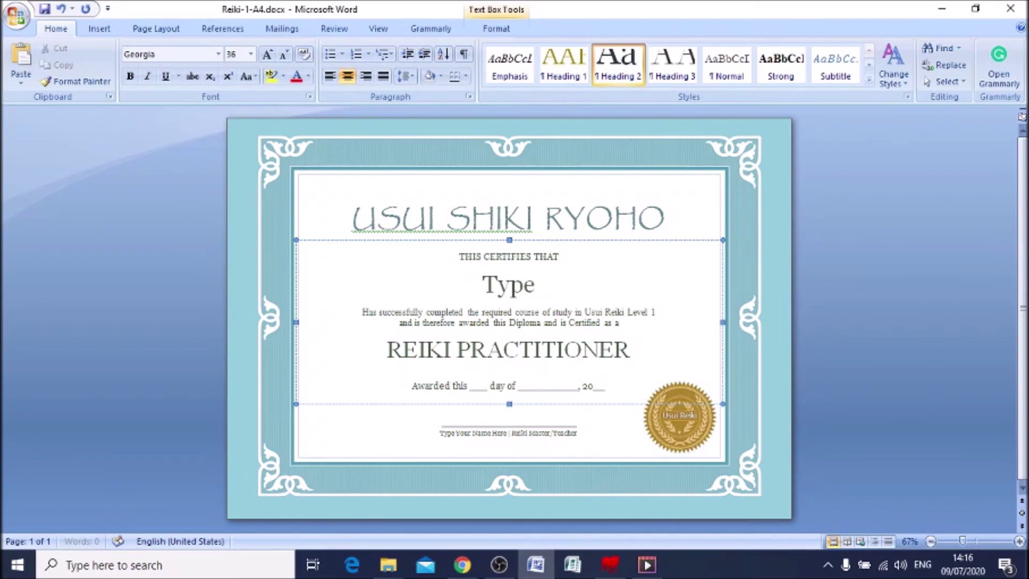
key(BackSpace)
key(BackSpace)
key(BackSpace)
key(BackSpace)
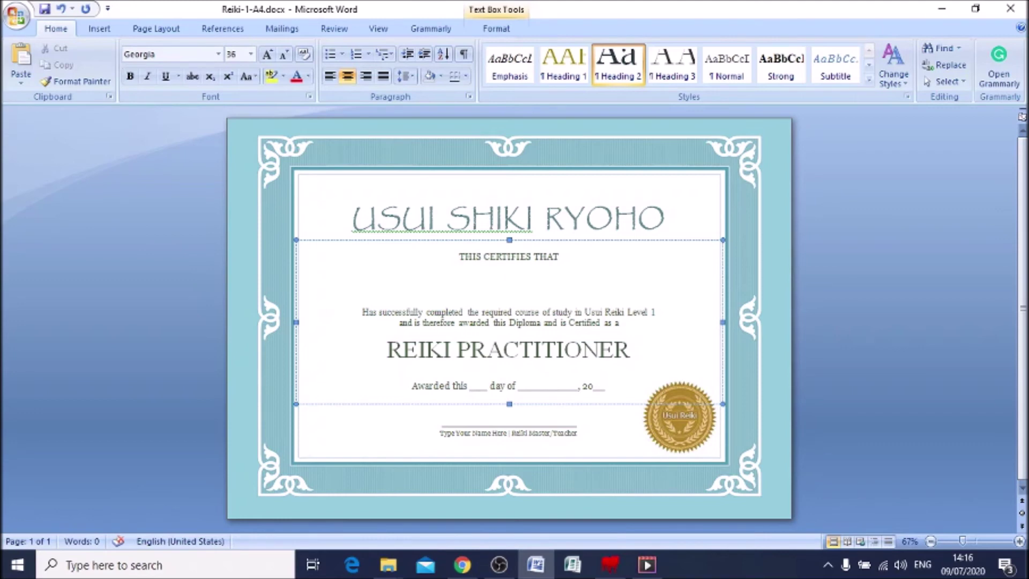
text(John)
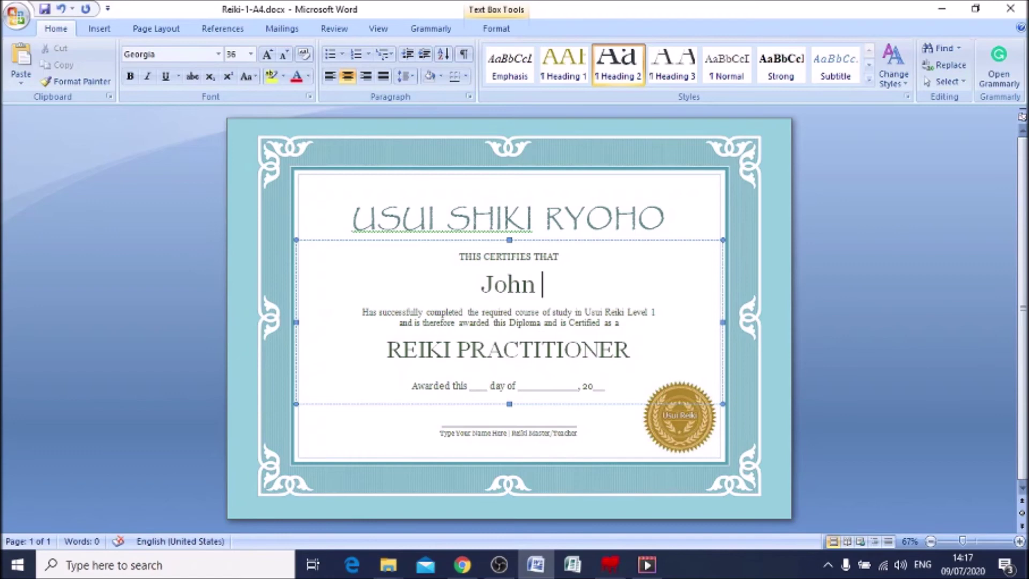
text( Smit)
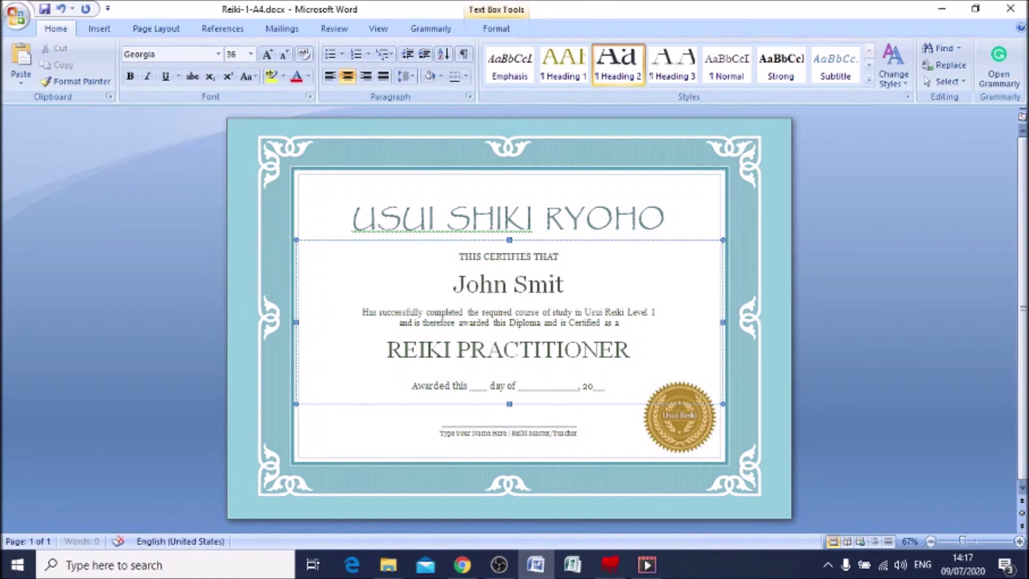
text(h)
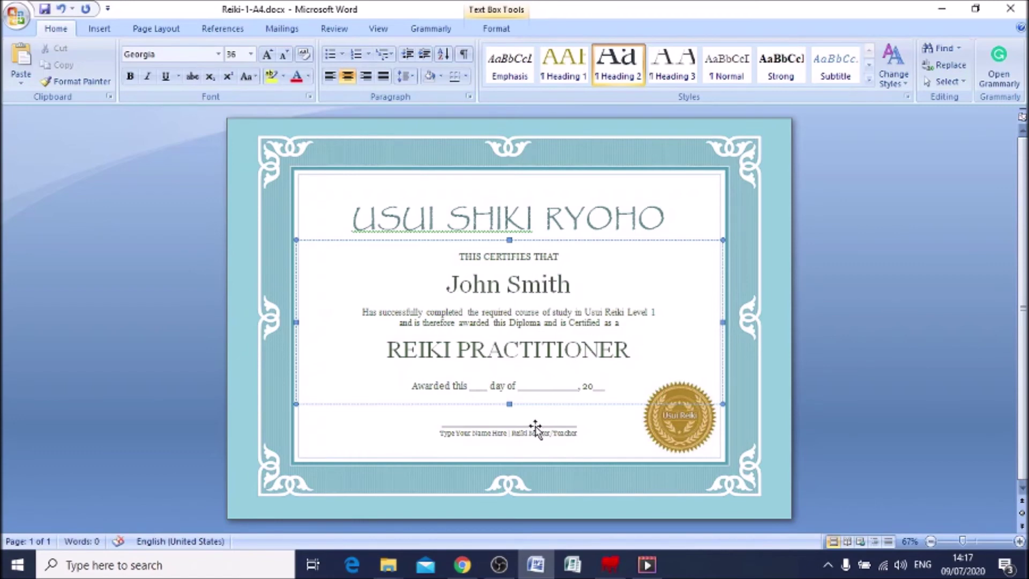
click(488, 385)
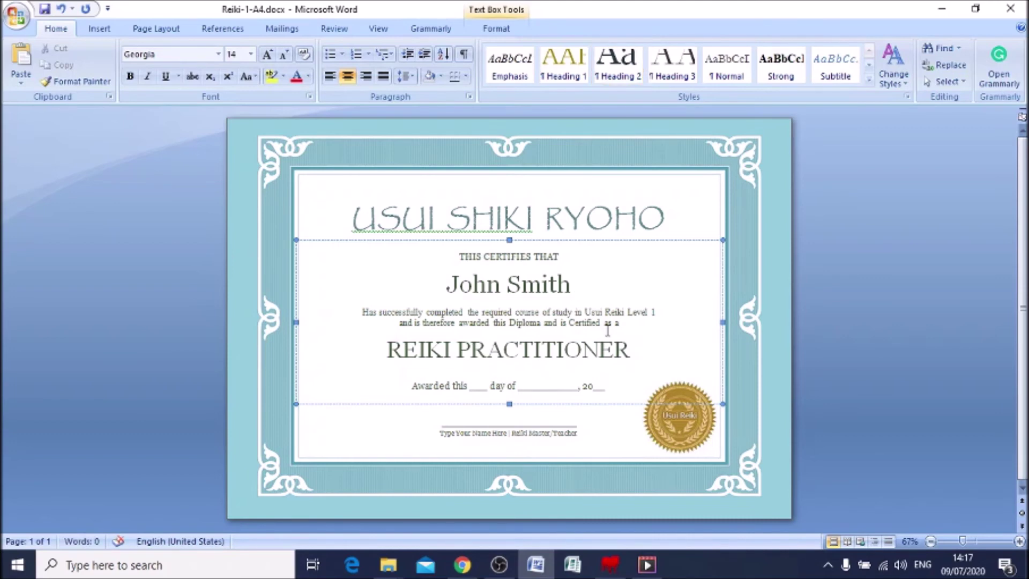
key(BackSpace)
key(BackSpace)
key(BackSpace)
key(BackSpace)
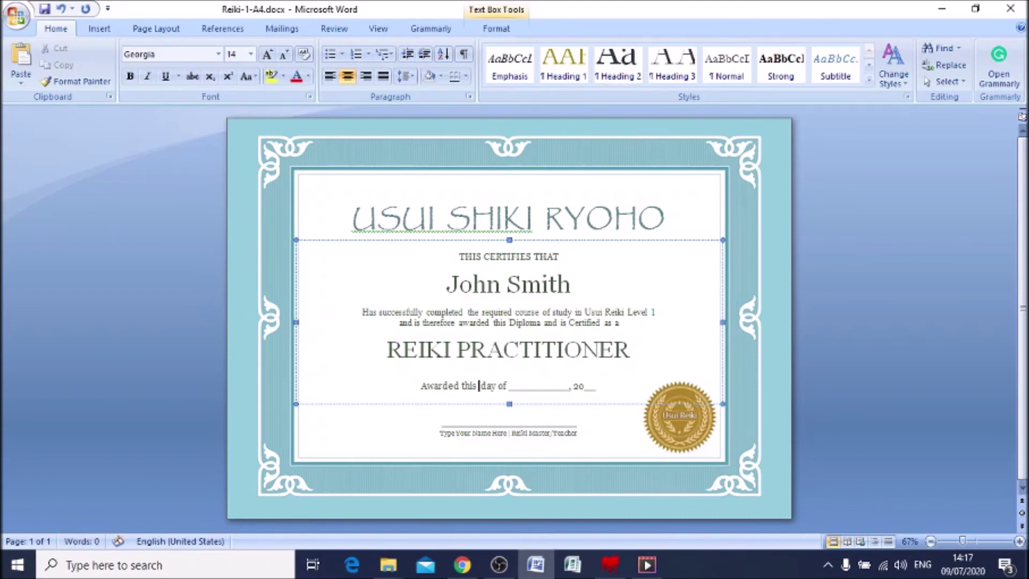
text(09)
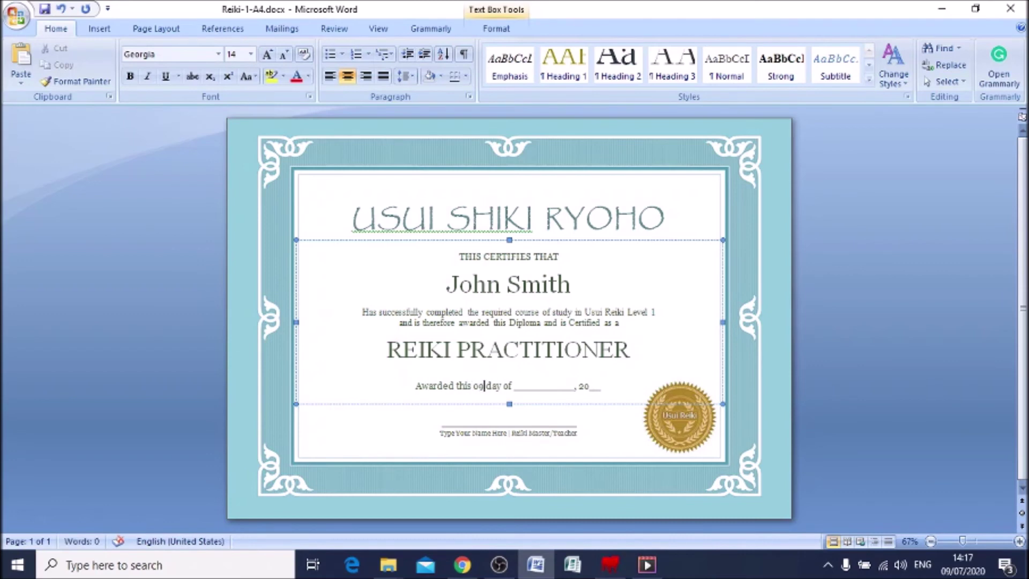
Fill in July and complete the year as 2020, removing the blank underlines
click(574, 390)
key(BackSpace)
key(BackSpace)
key(BackSpace)
key(BackSpace)
key(BackSpace)
key(BackSpace)
key(BackSpace)
key(BackSpace)
key(BackSpace)
key(BackSpace)
key(BackSpace)
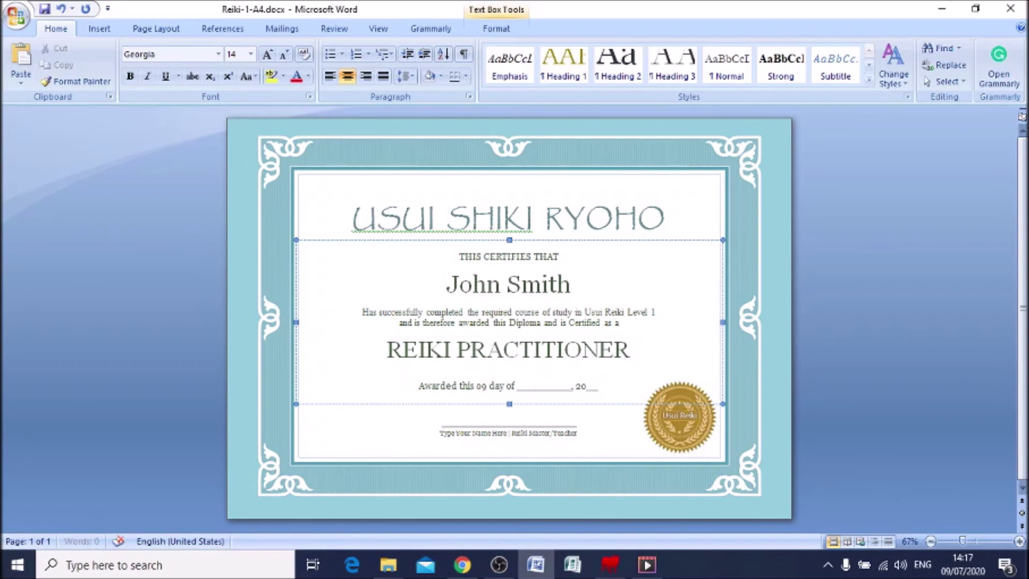
key(BackSpace)
key(BackSpace)
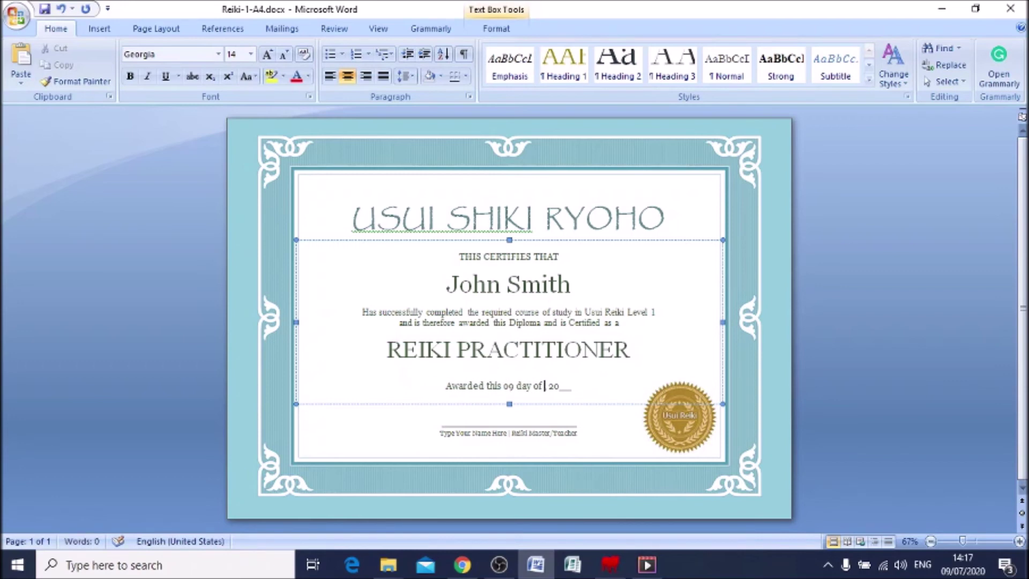
text(July)
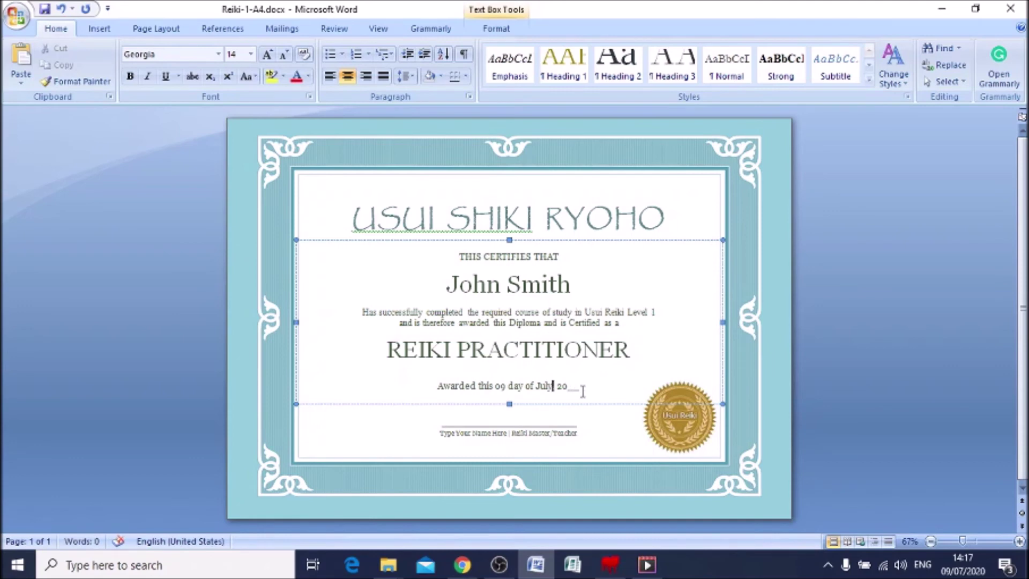
key(End)
key(BackSpace)
key(BackSpace)
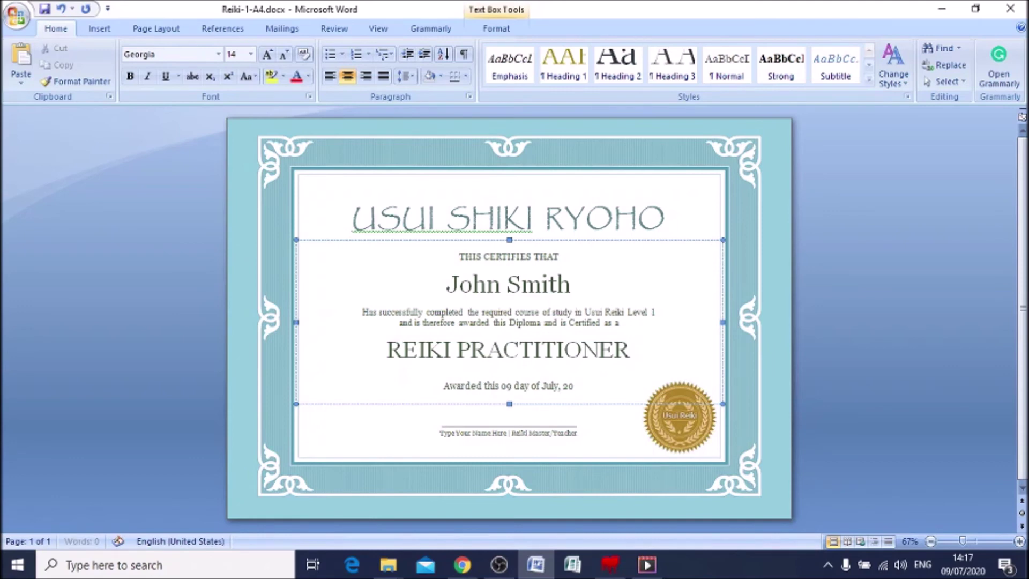
text(20)
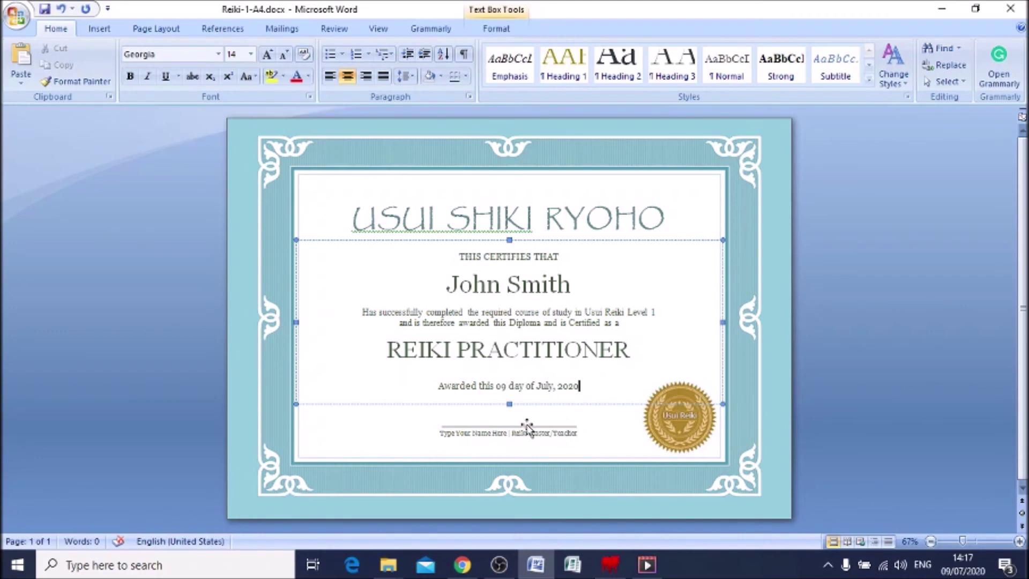
Replace 'Type Your Name Here' above Reiki Master/Teacher with the teacher's full name
click(503, 430)
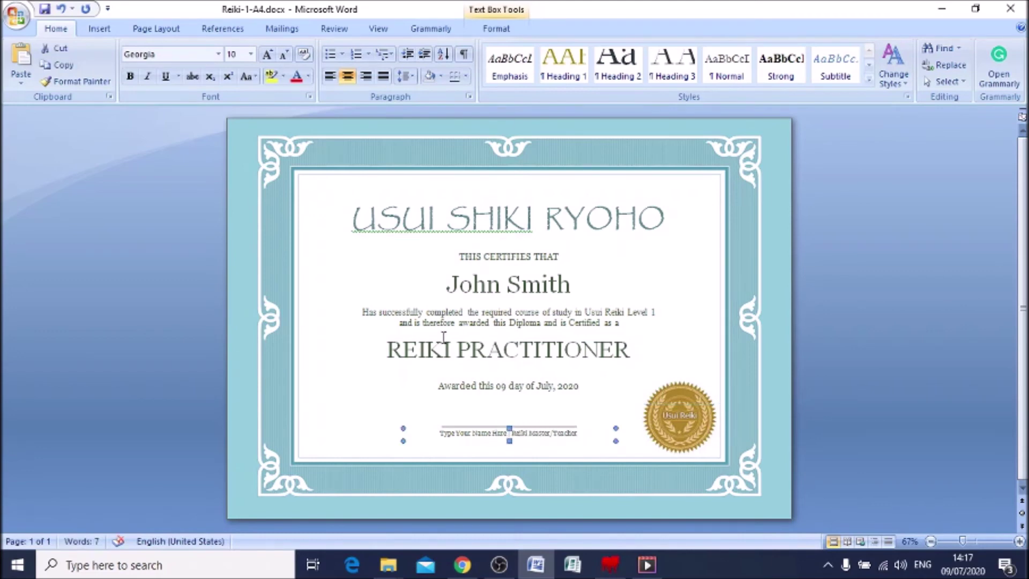
click(1019, 542)
click(1019, 542)
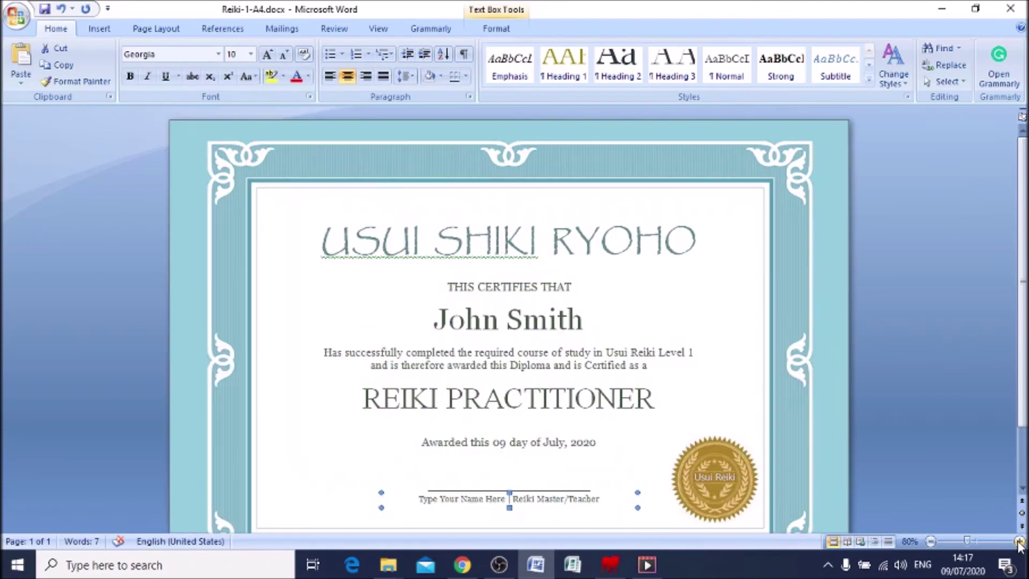
scroll(935, 348, down, 2)
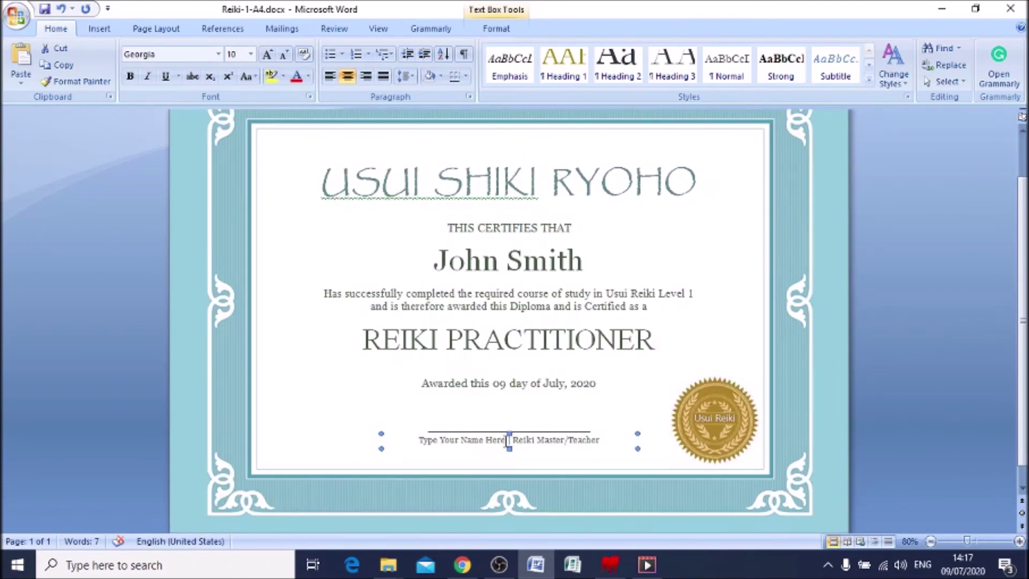
click(507, 440)
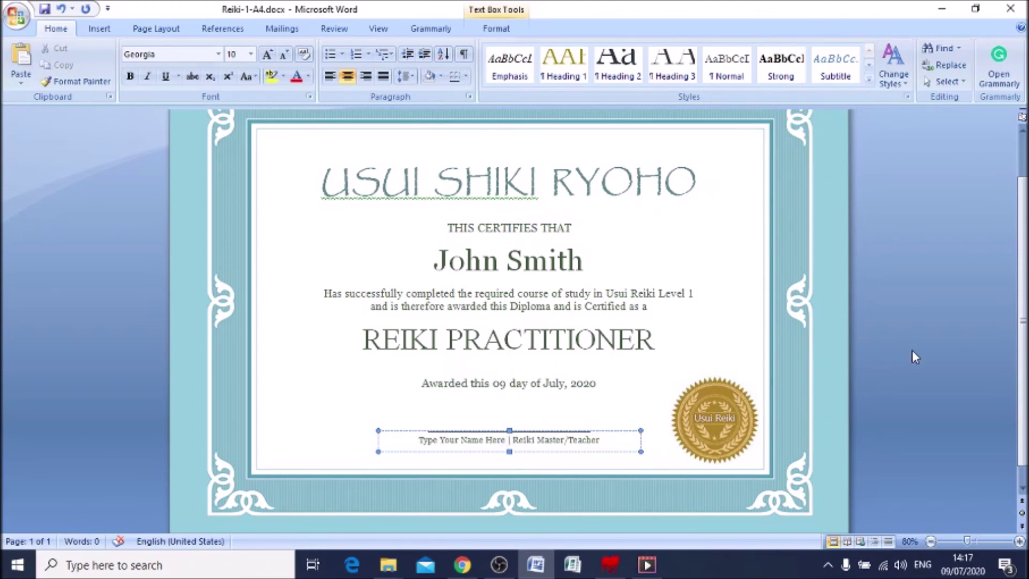
key(BackSpace)
key(BackSpace)
key(BackSpace)
key(BackSpace)
key(BackSpace)
key(BackSpace)
key(BackSpace)
key(BackSpace)
key(BackSpace)
key(BackSpace)
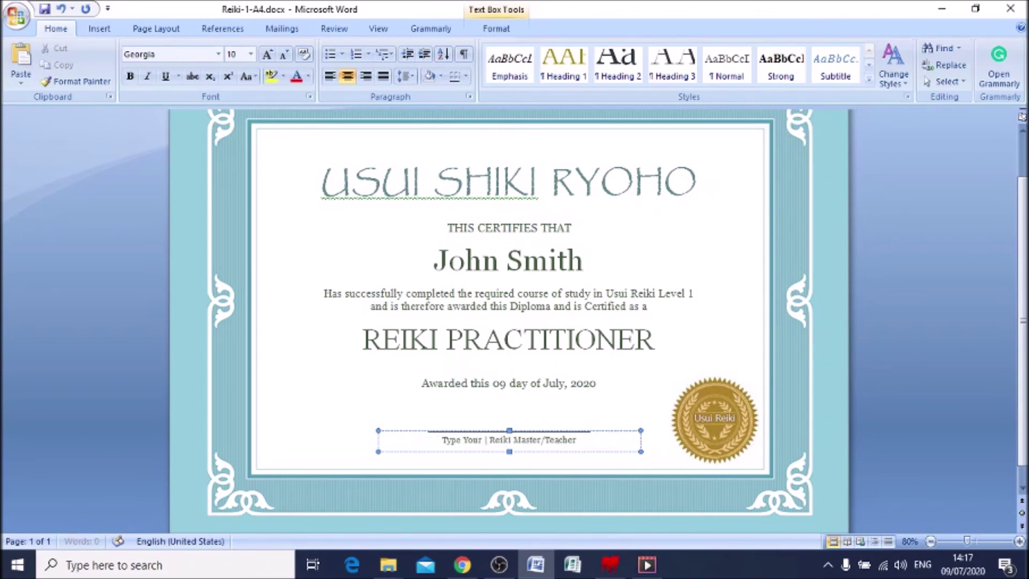
key(BackSpace)
key(BackSpace)
key(BackSpace)
key(BackSpace)
key(BackSpace)
key(BackSpace)
key(BackSpace)
key(BackSpace)
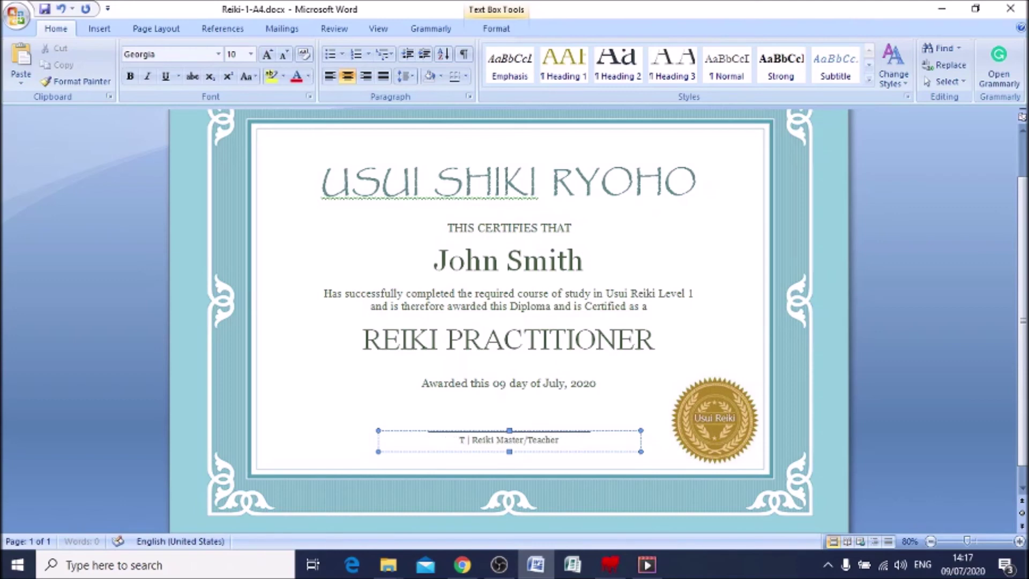
key(BackSpace)
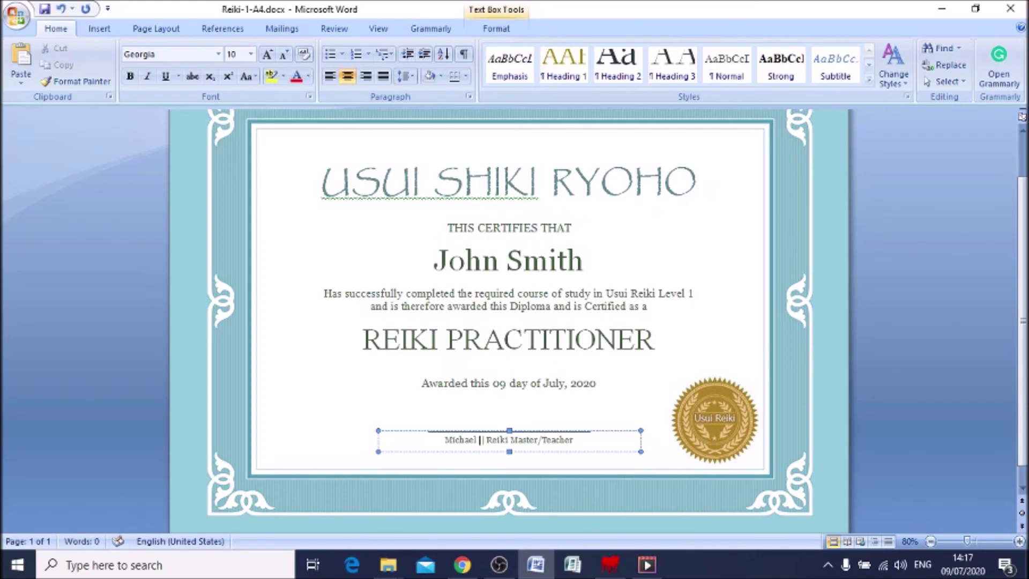
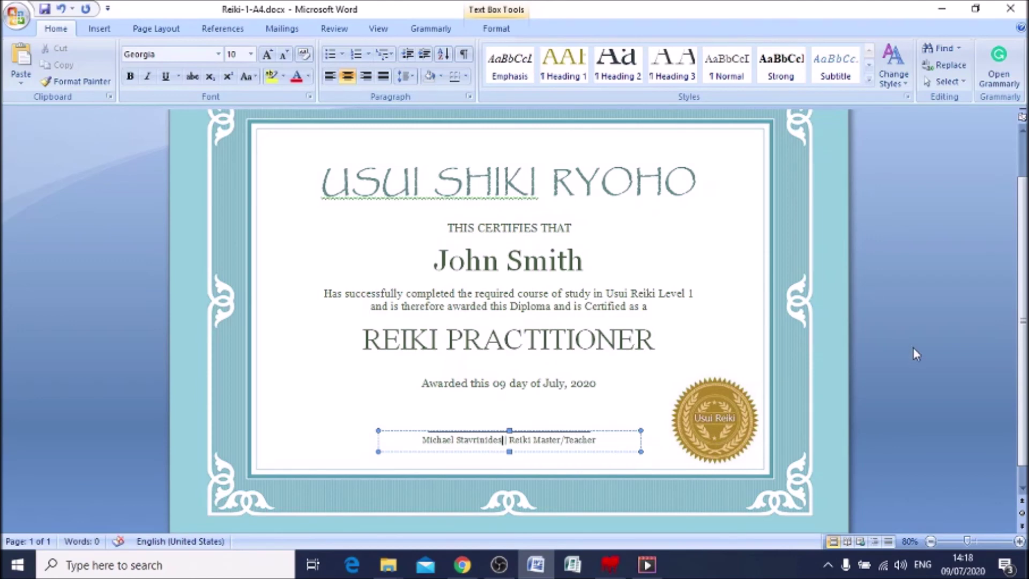
click(516, 415)
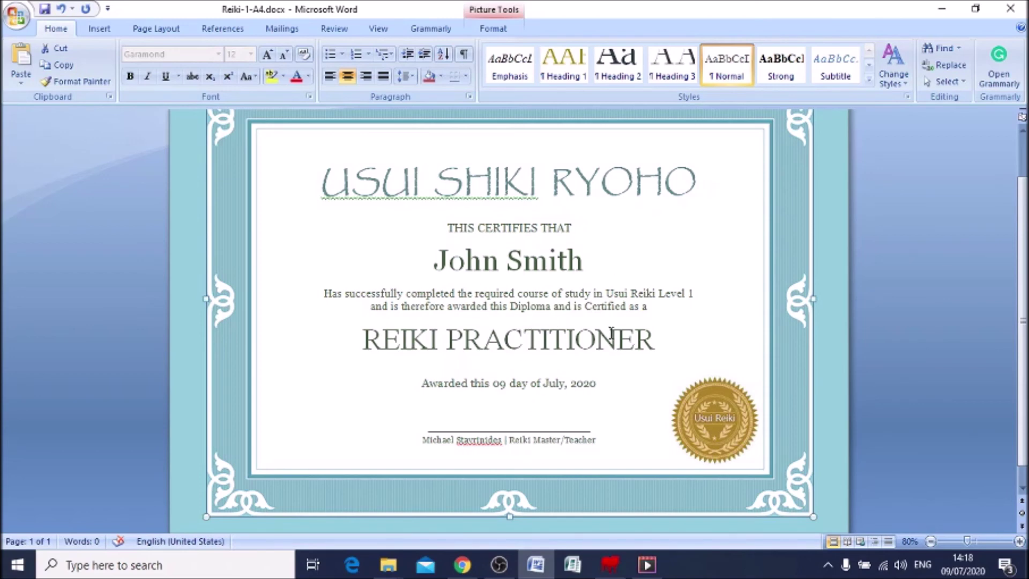
scroll(530, 325, up, 1)
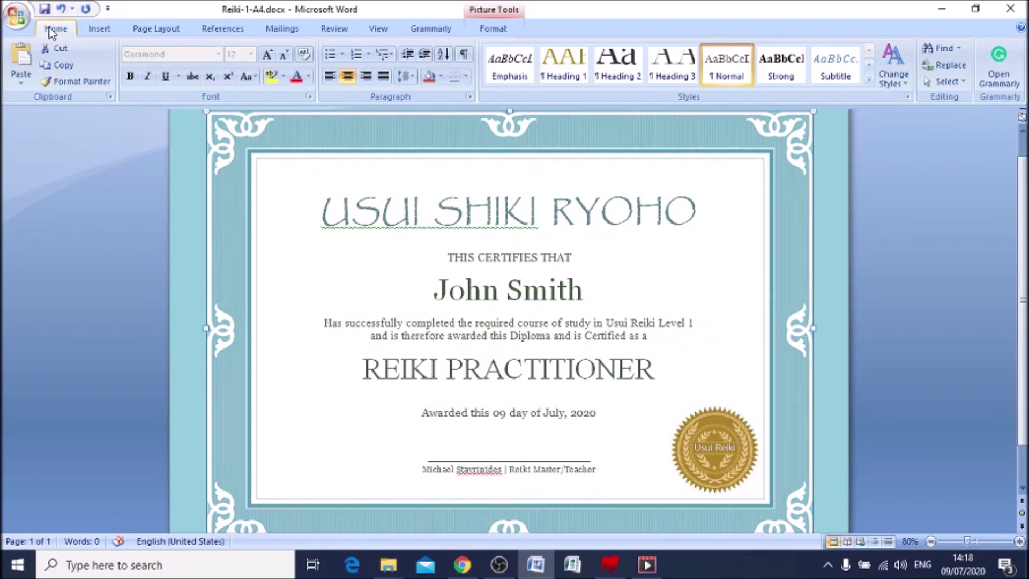
click(18, 17)
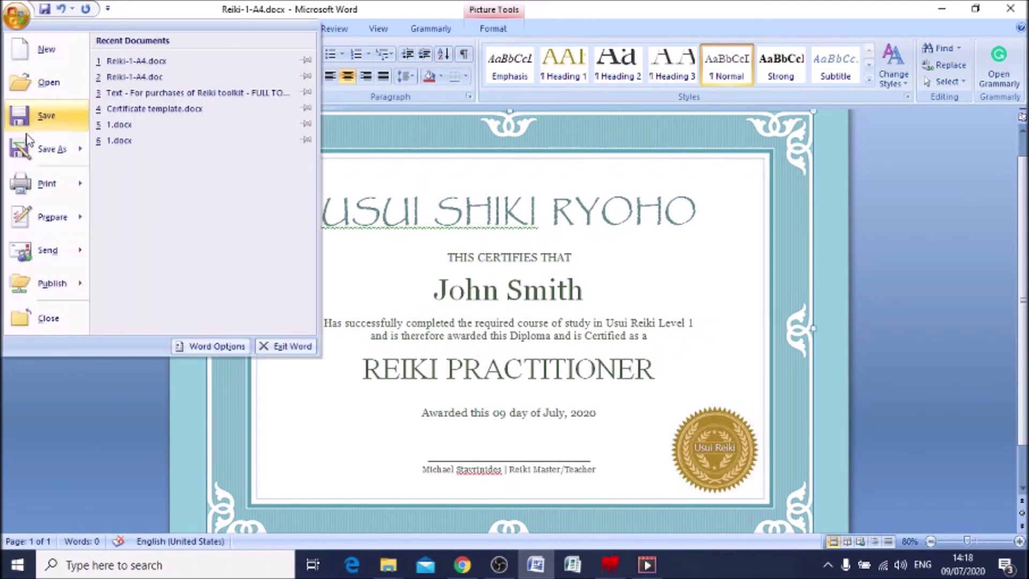
mouse_move(42, 185)
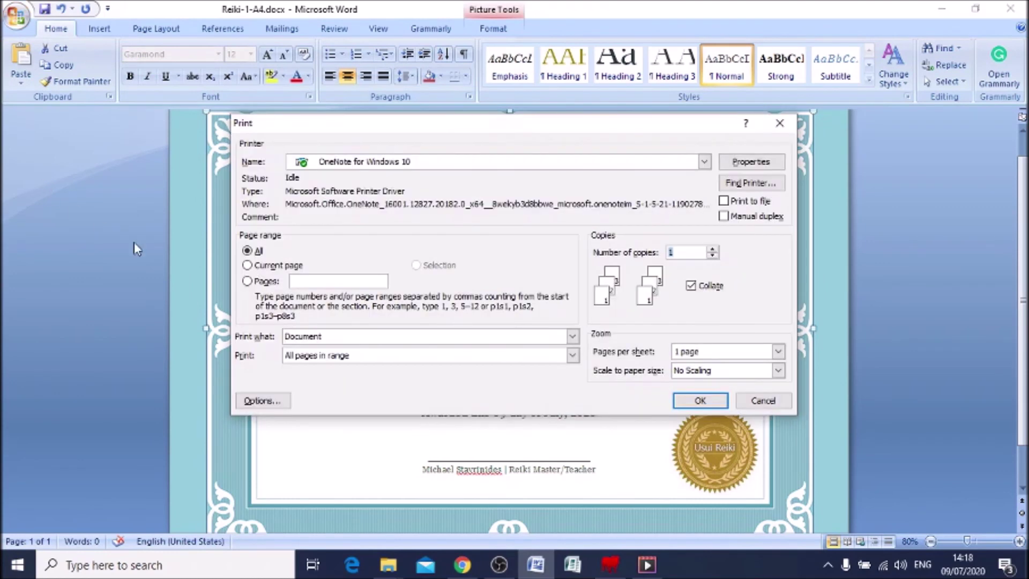
click(704, 162)
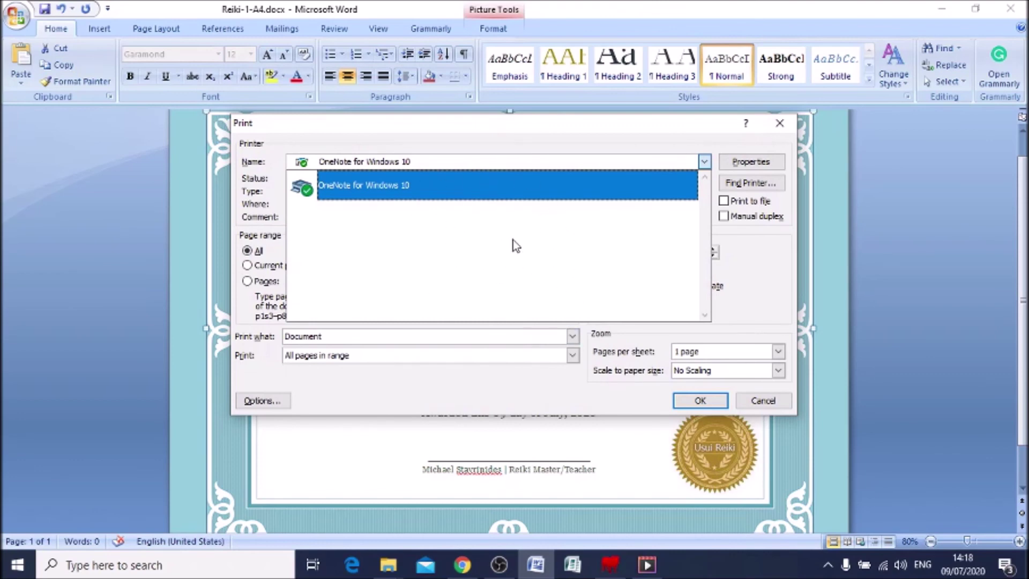
click(778, 127)
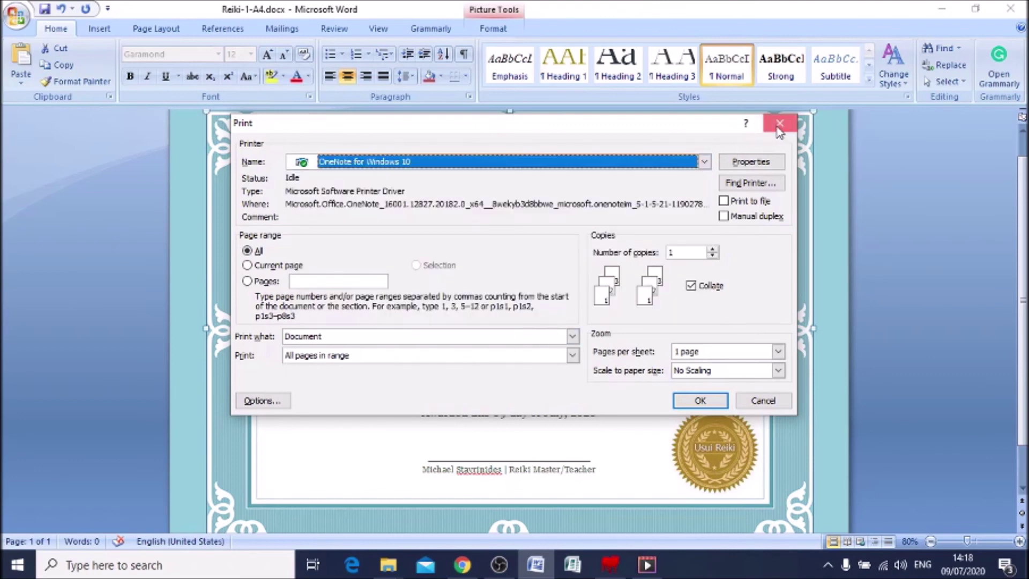
click(763, 401)
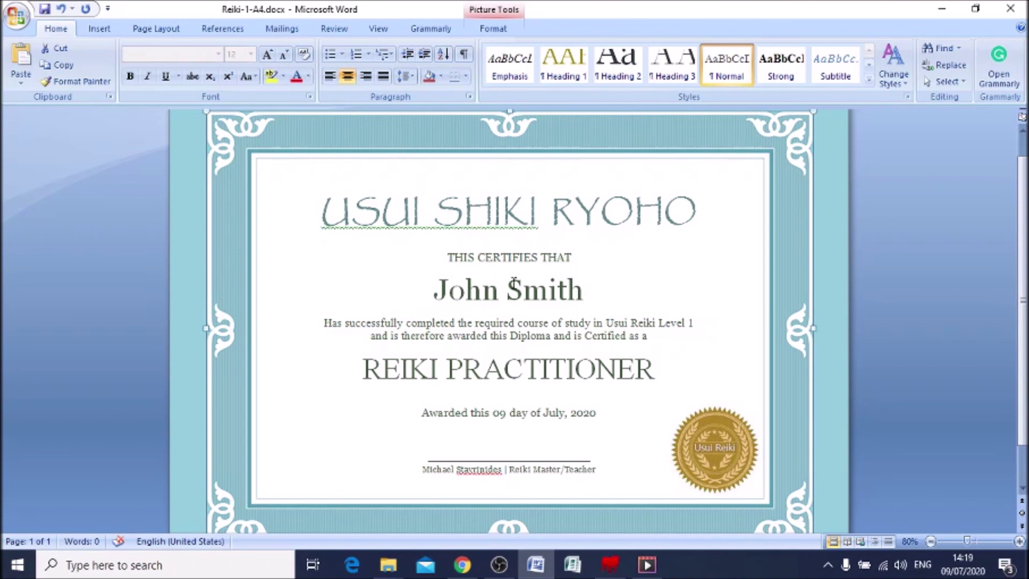
click(13, 15)
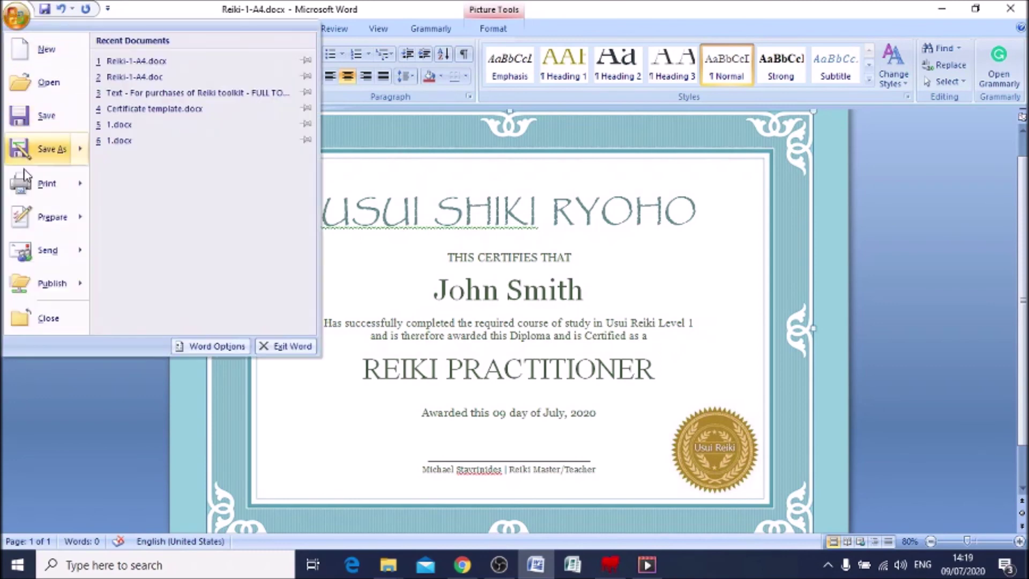
mouse_move(36, 182)
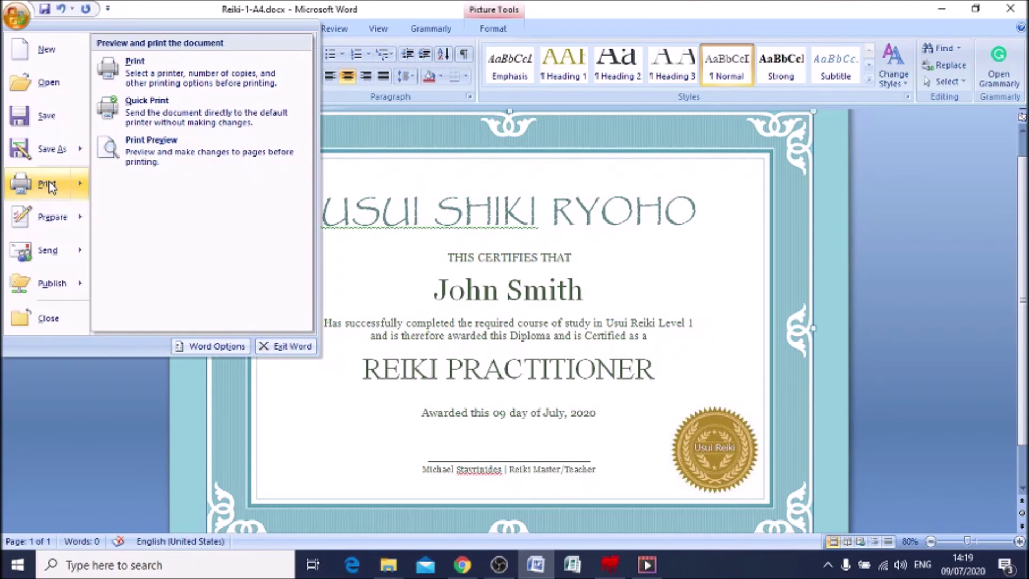
click(82, 441)
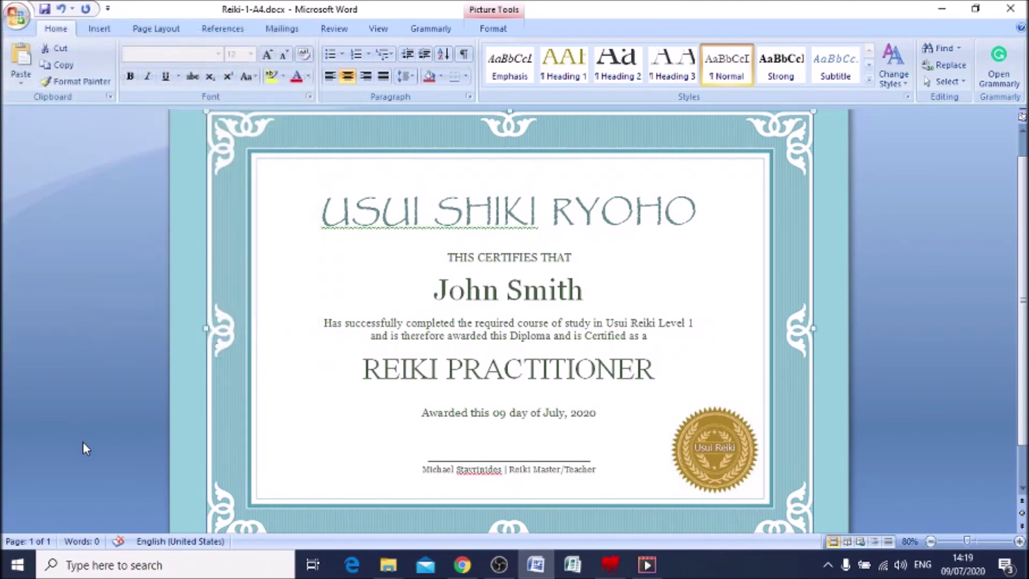